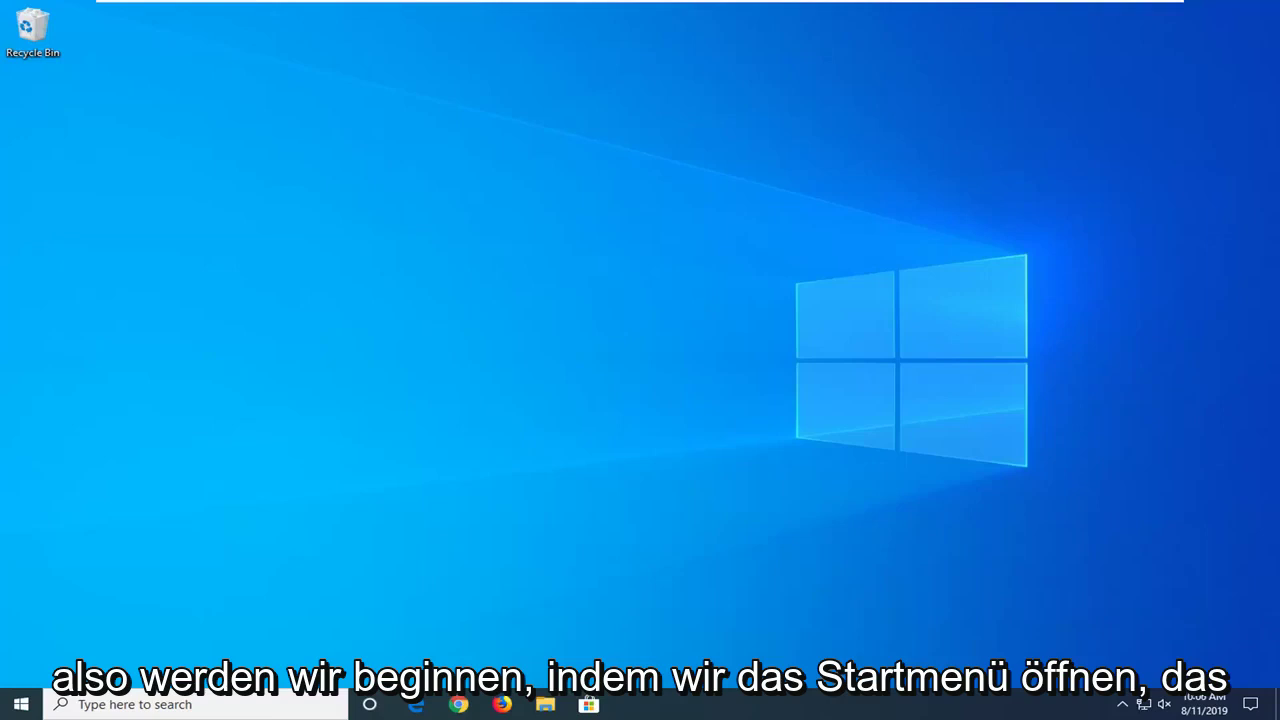
Step: Find and run the wsreset command to reset the Microsoft Store cache, and close the Store window
click(10, 705)
text(w)
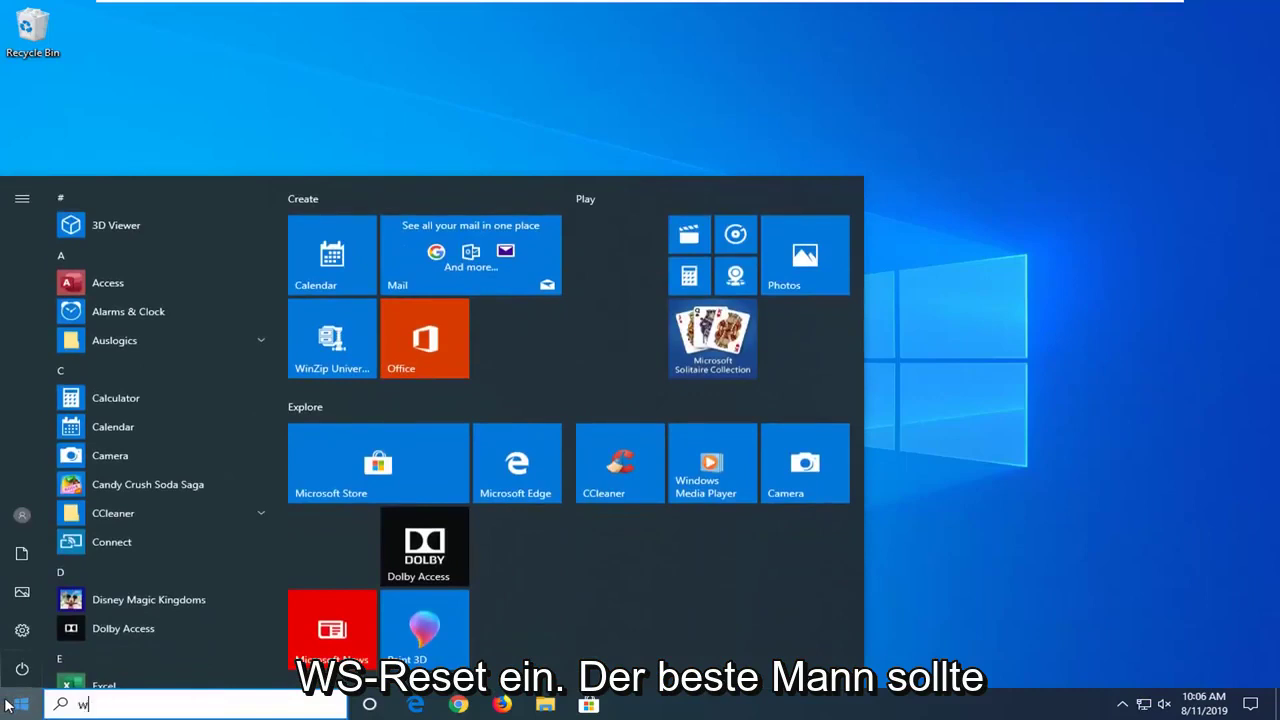
text(sreset)
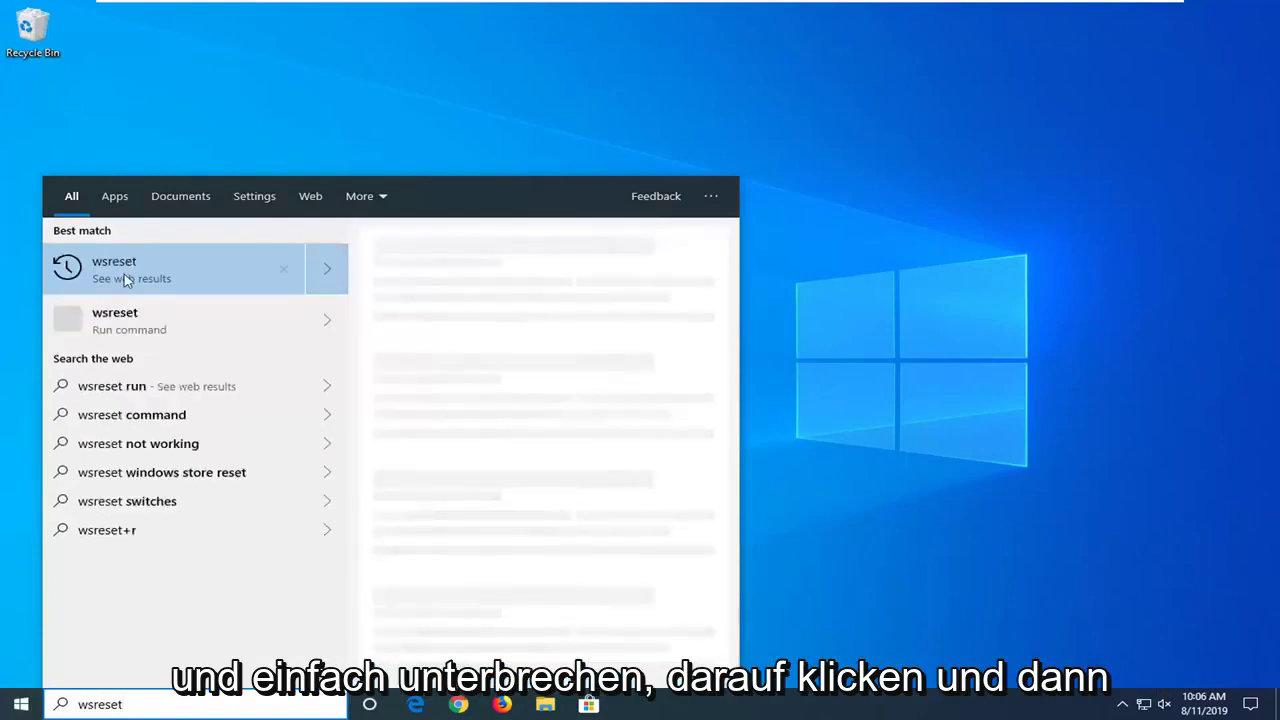
right_click(135, 272)
click(180, 283)
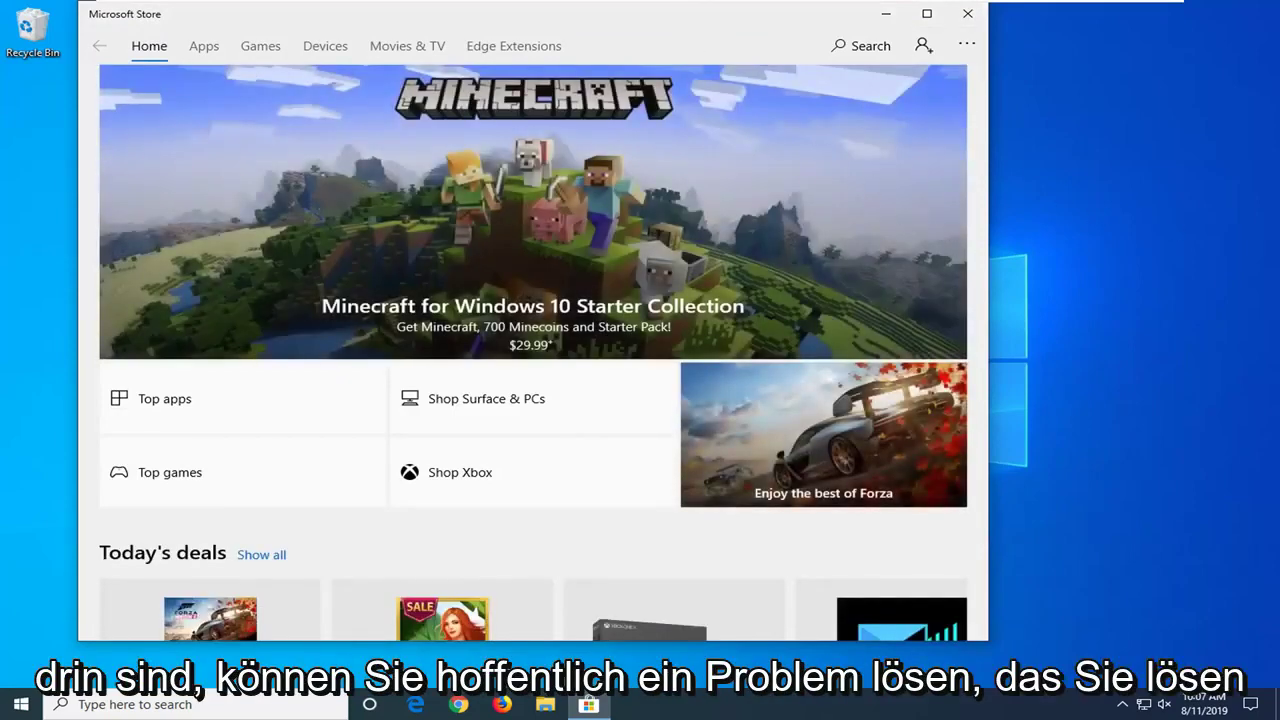
click(965, 14)
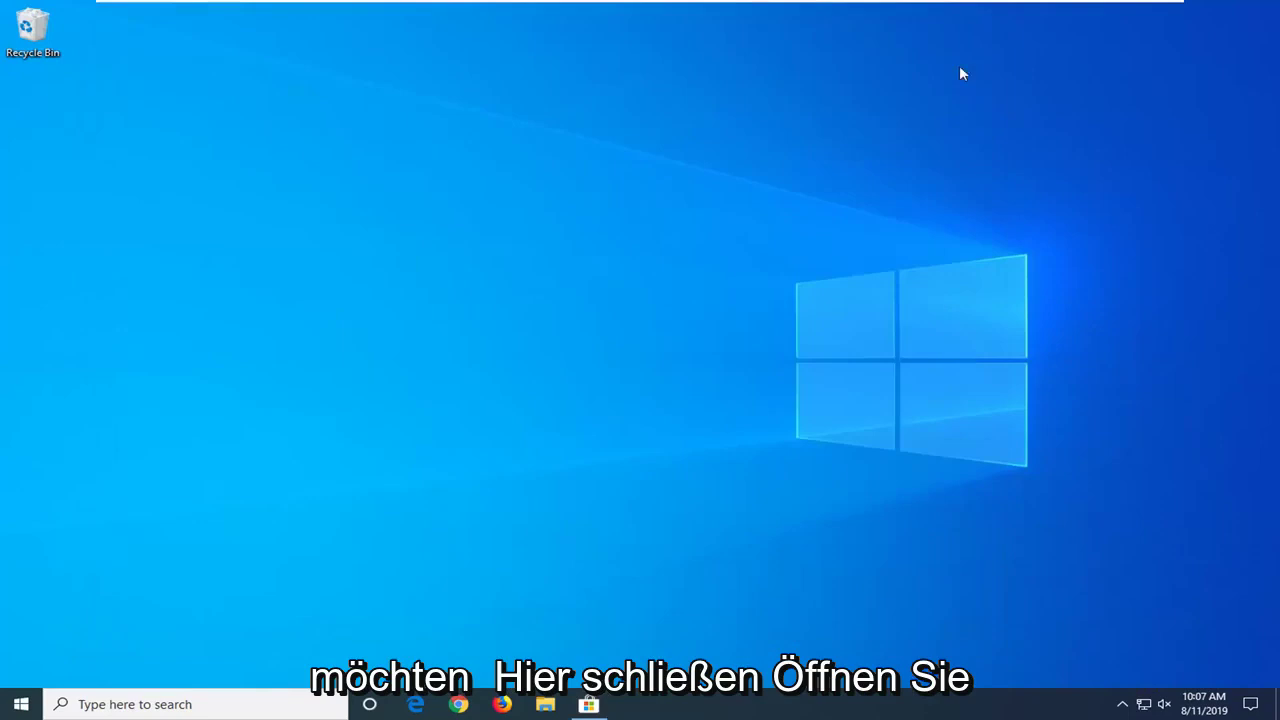
Step: Launch Windows PowerShell as administrator and allow it to make changes to the device
click(7, 710)
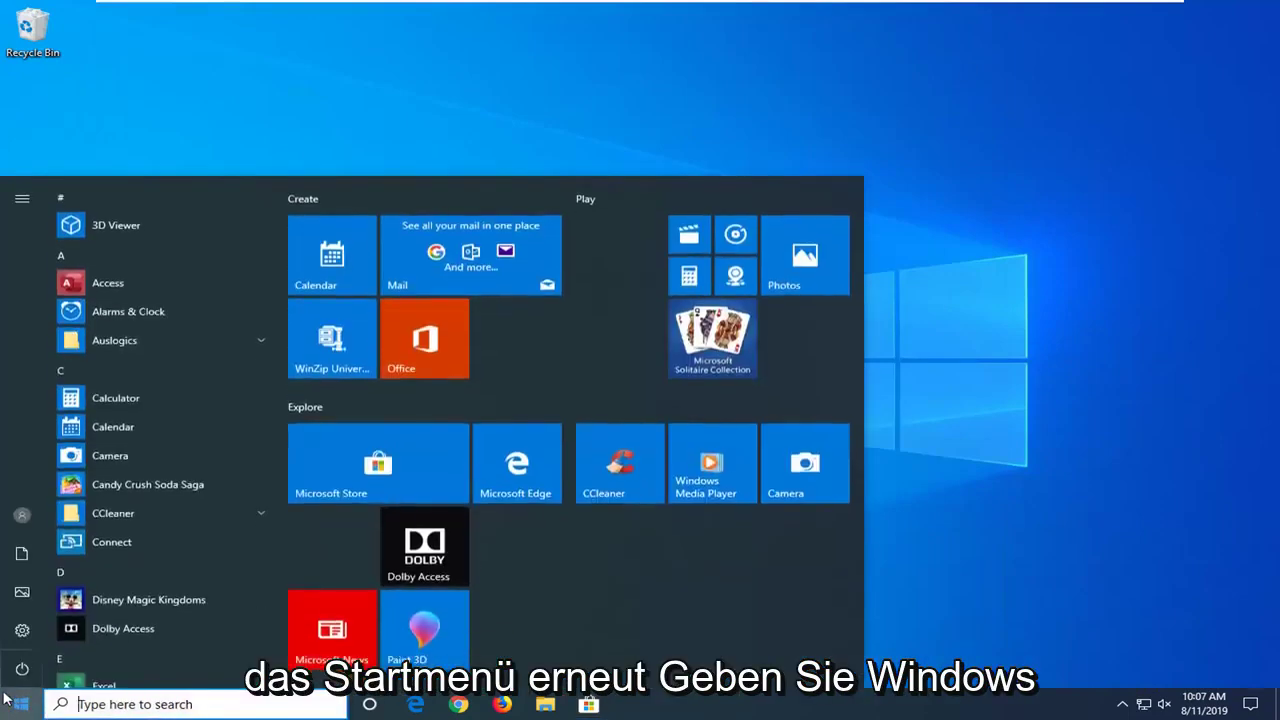
text(windows powrshell)
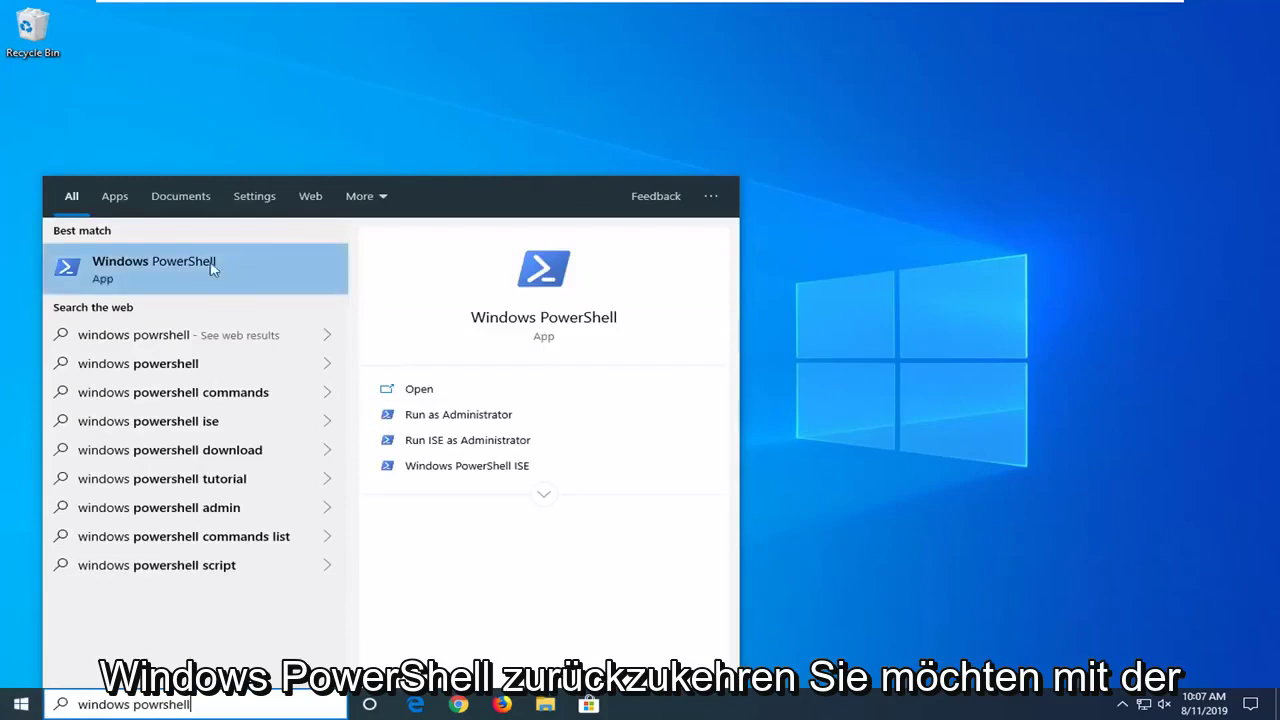
right_click(193, 278)
click(208, 287)
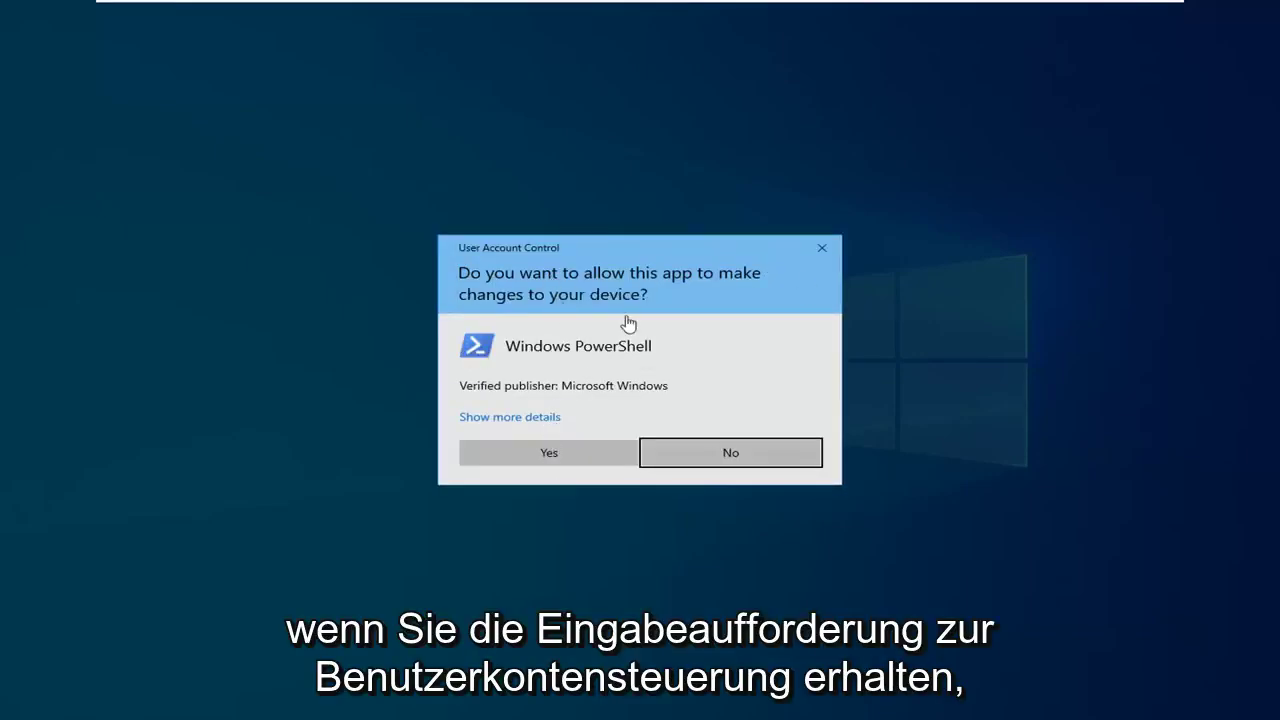
click(570, 455)
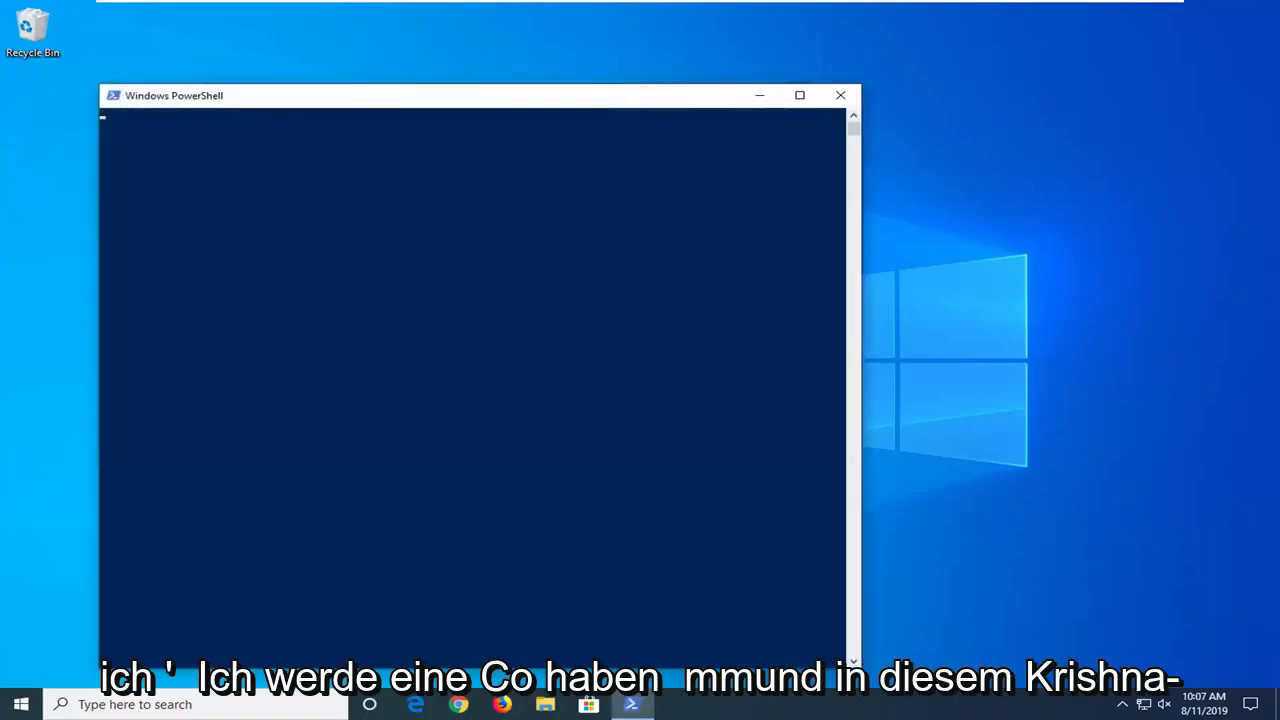
Step: Paste and run Get-AppXPackage -AllUsers -Name Microsoft.WindowsStore | Foreach {Add-AppxPackage -DisableDevelopmentMode -Register "$($_.InstallLocation)\AppXManifest.xml" -Verbose} in PowerShell, and close its window
drag(614, 103, 727, 66)
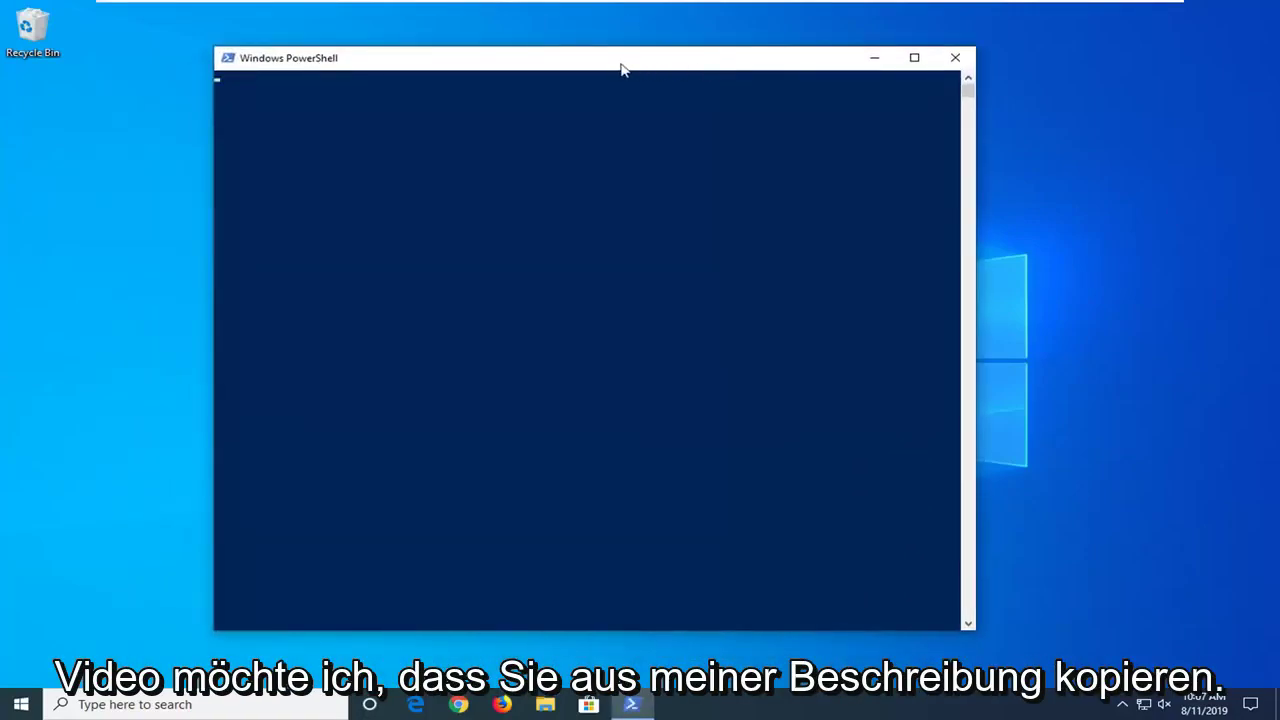
right_click(530, 63)
click(567, 179)
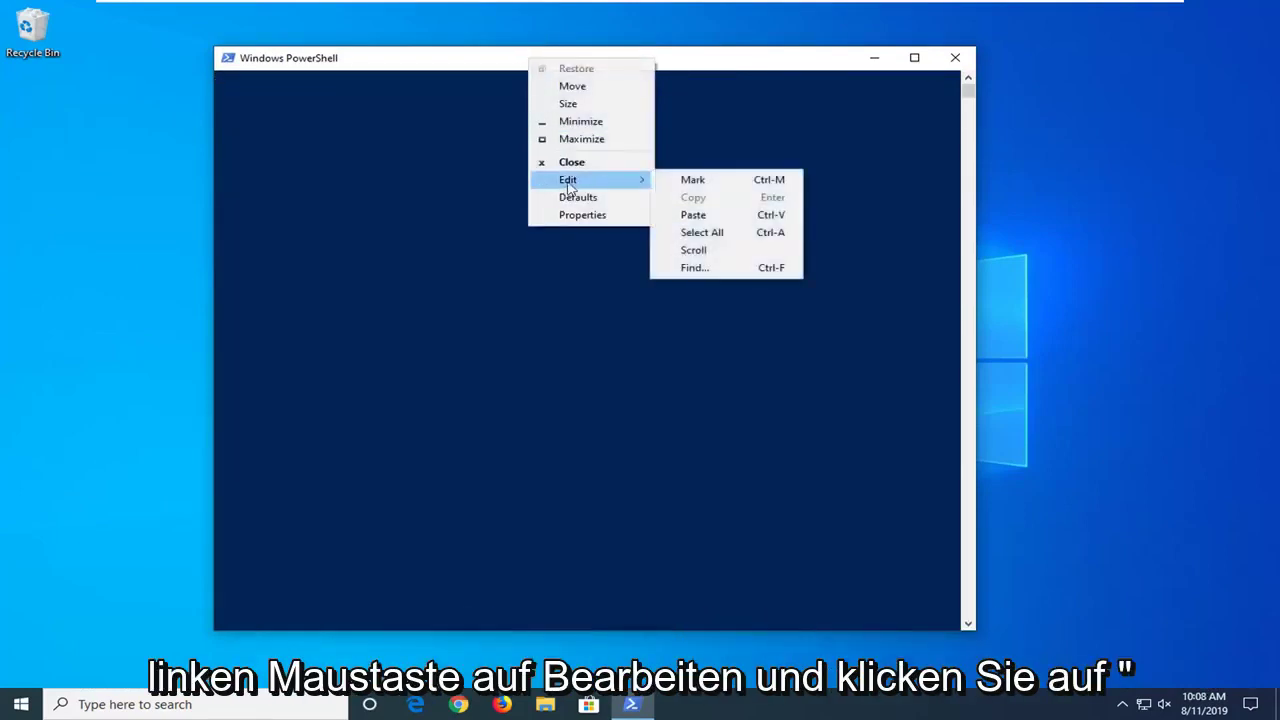
click(694, 216)
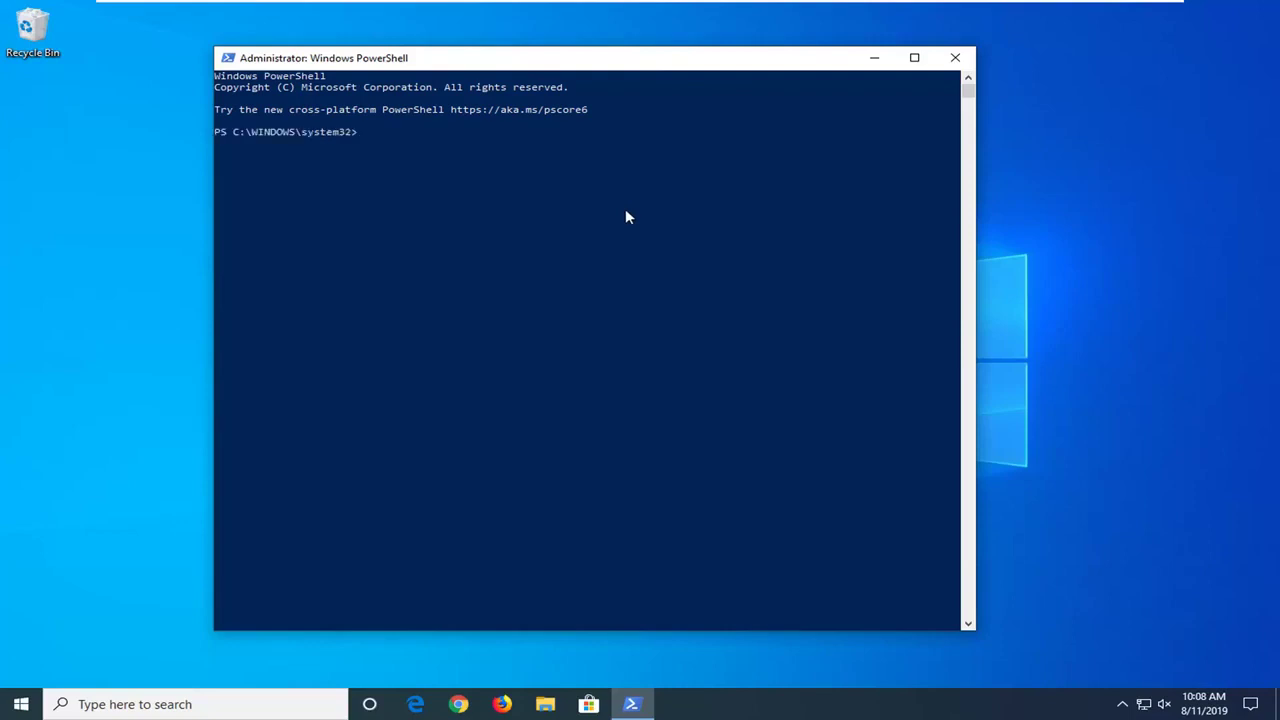
right_click(618, 216)
key(Return)
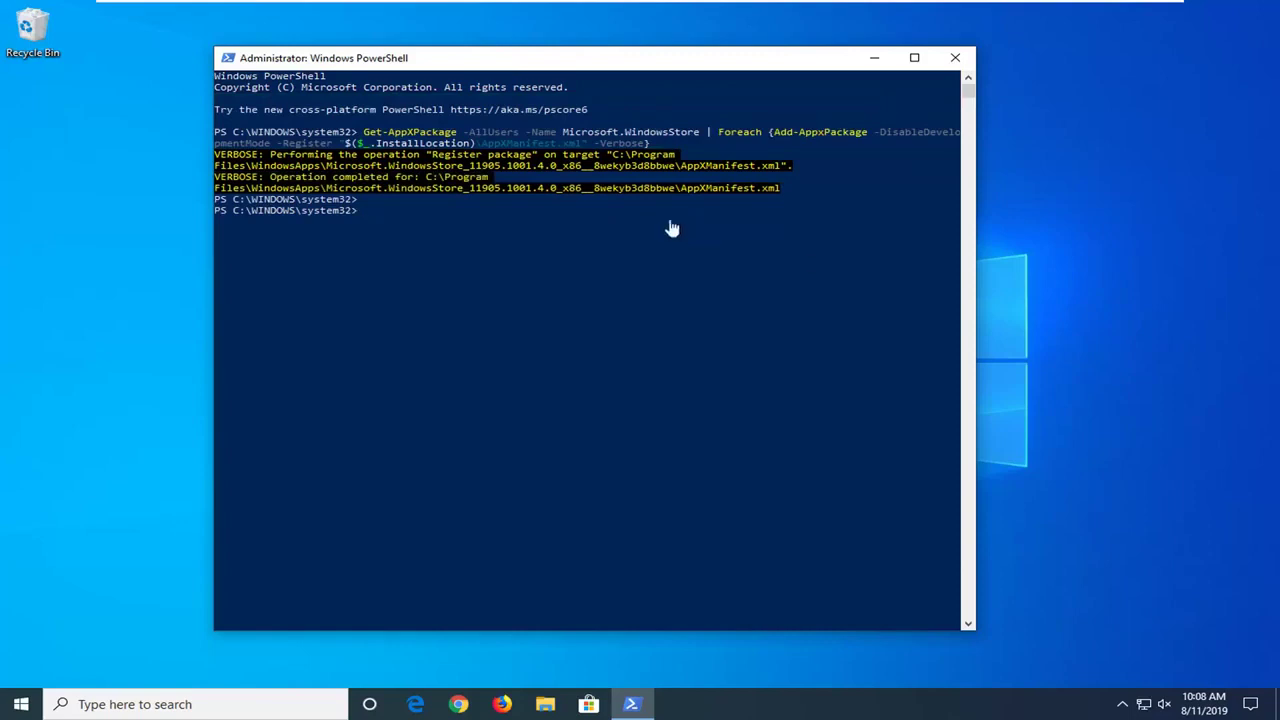
click(956, 58)
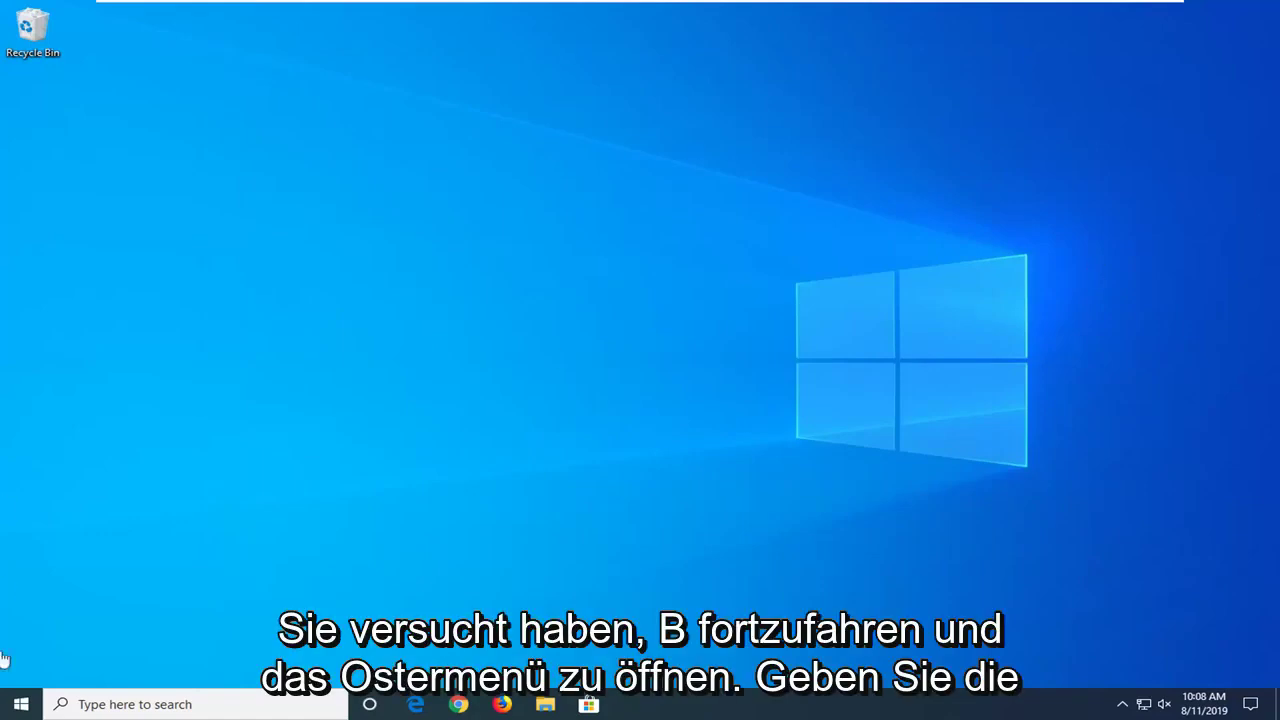
Step: Open the Apps & features page in Windows Settings
click(17, 708)
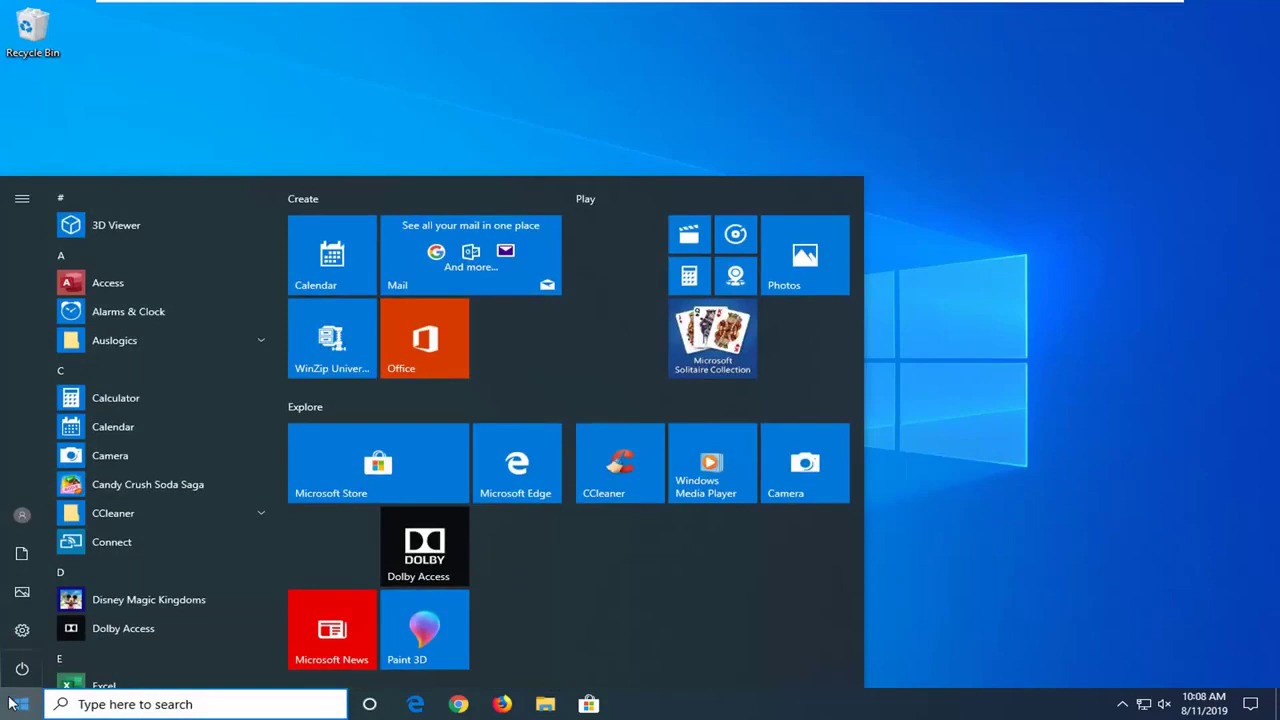
text(settings)
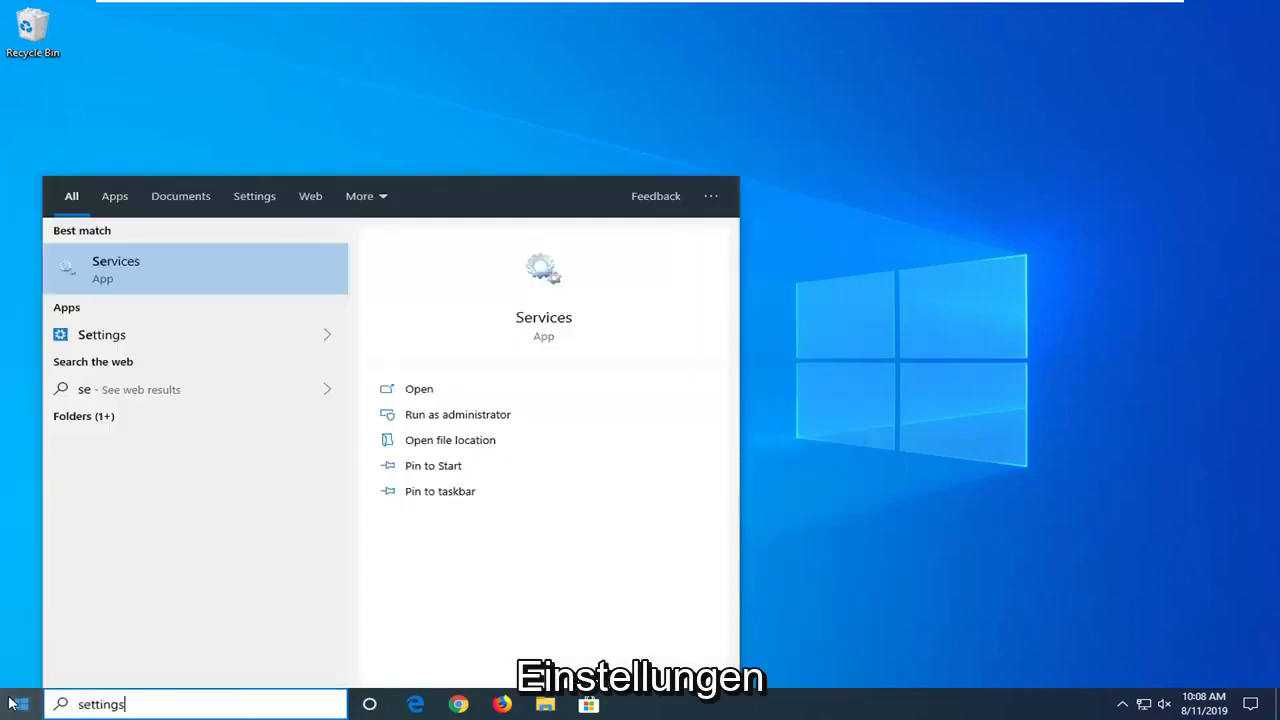
click(128, 271)
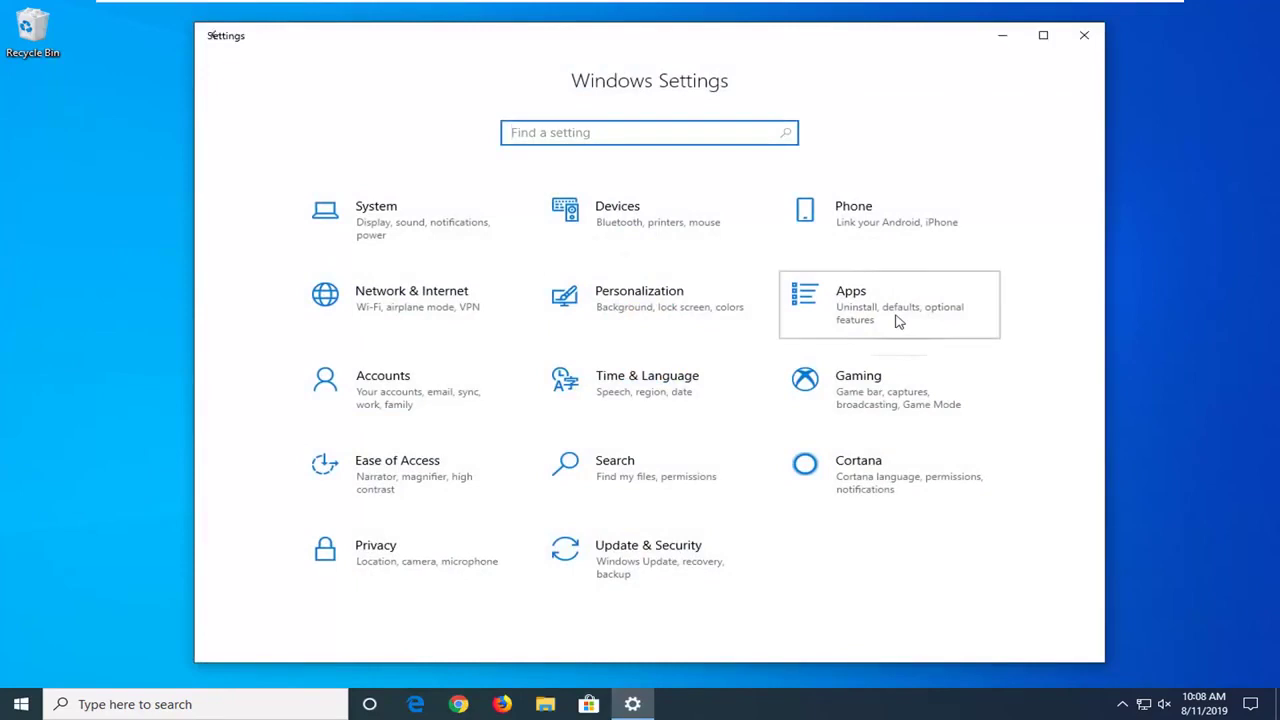
click(898, 322)
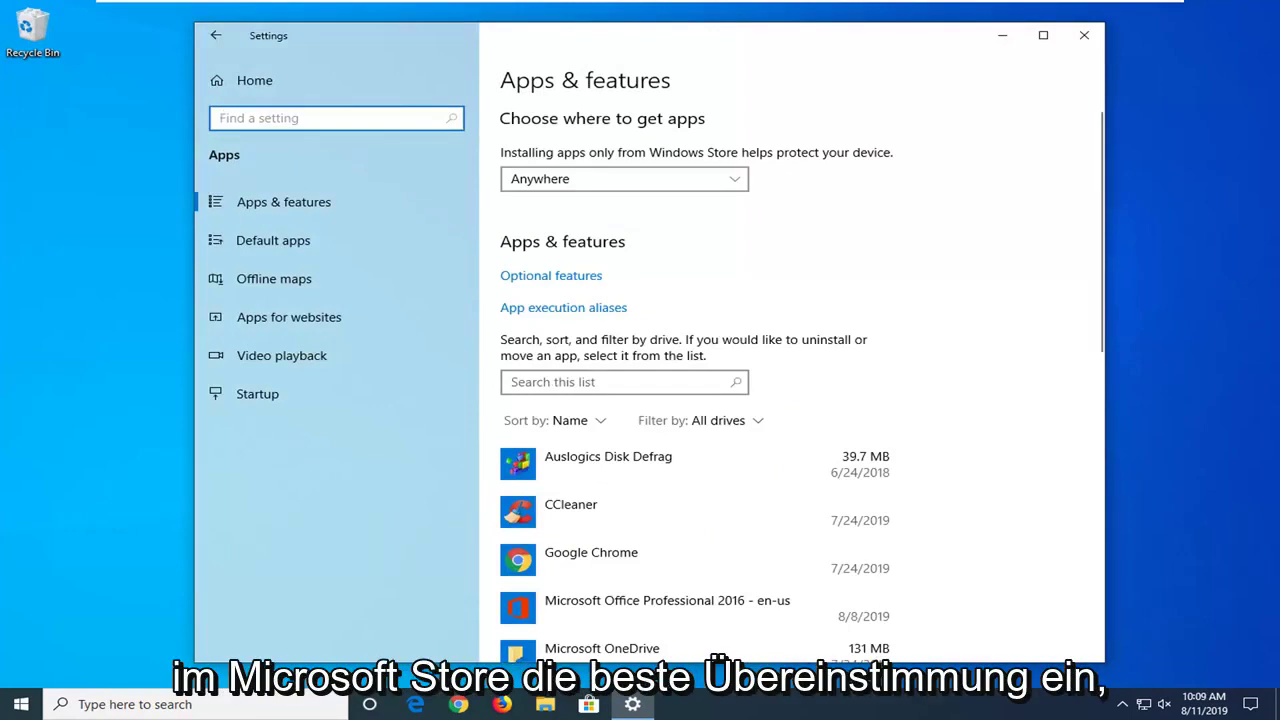
Step: Search the installed apps for "Microsoft store" and open the advanced options of Microsoft Store
text(store)
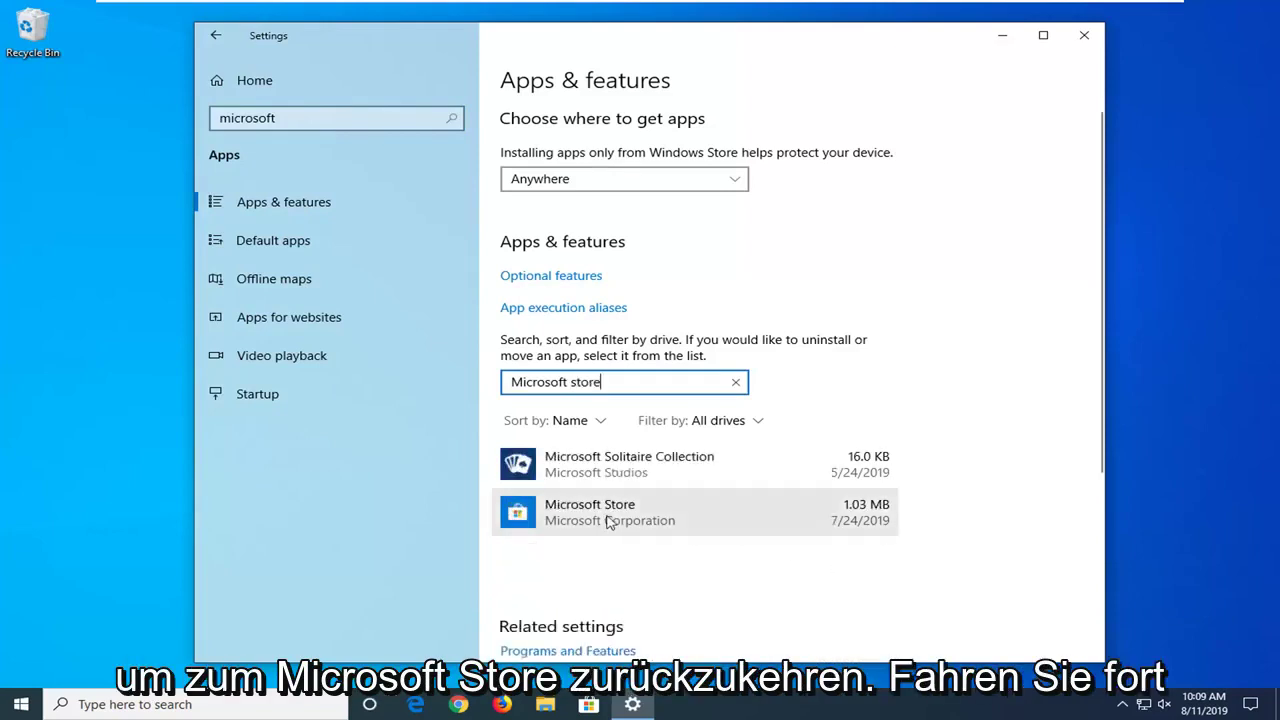
click(610, 520)
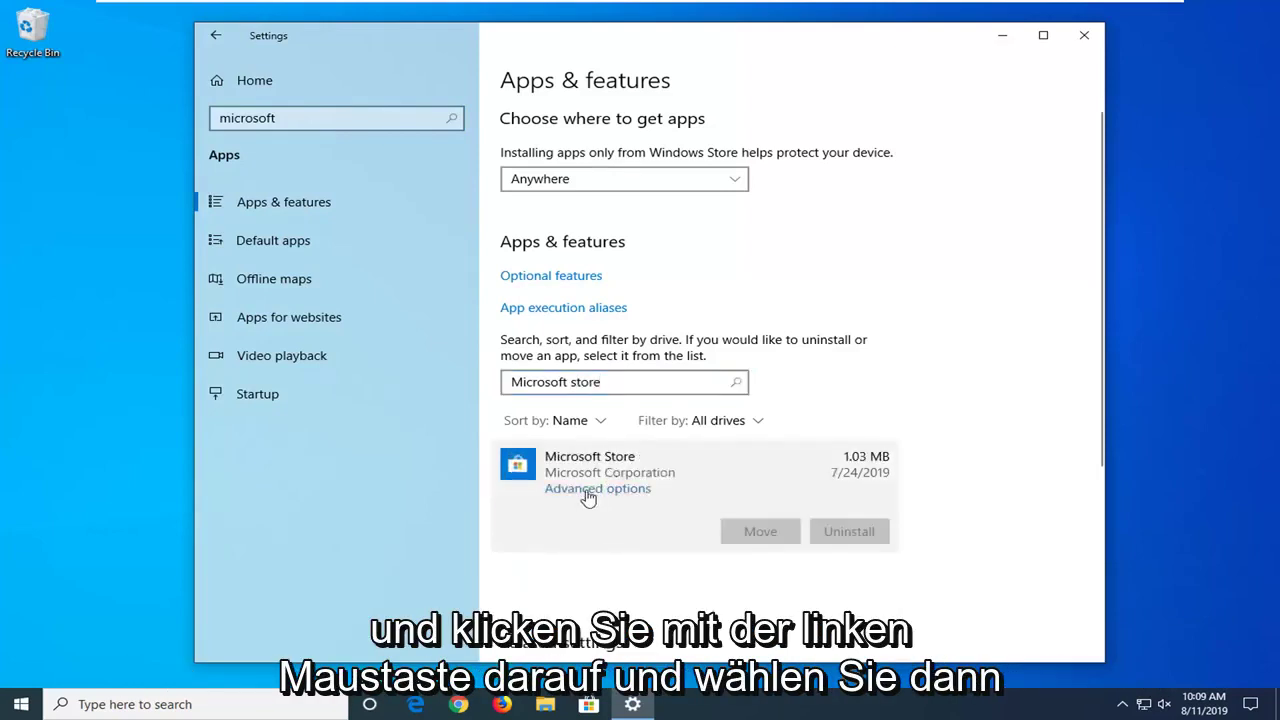
click(597, 489)
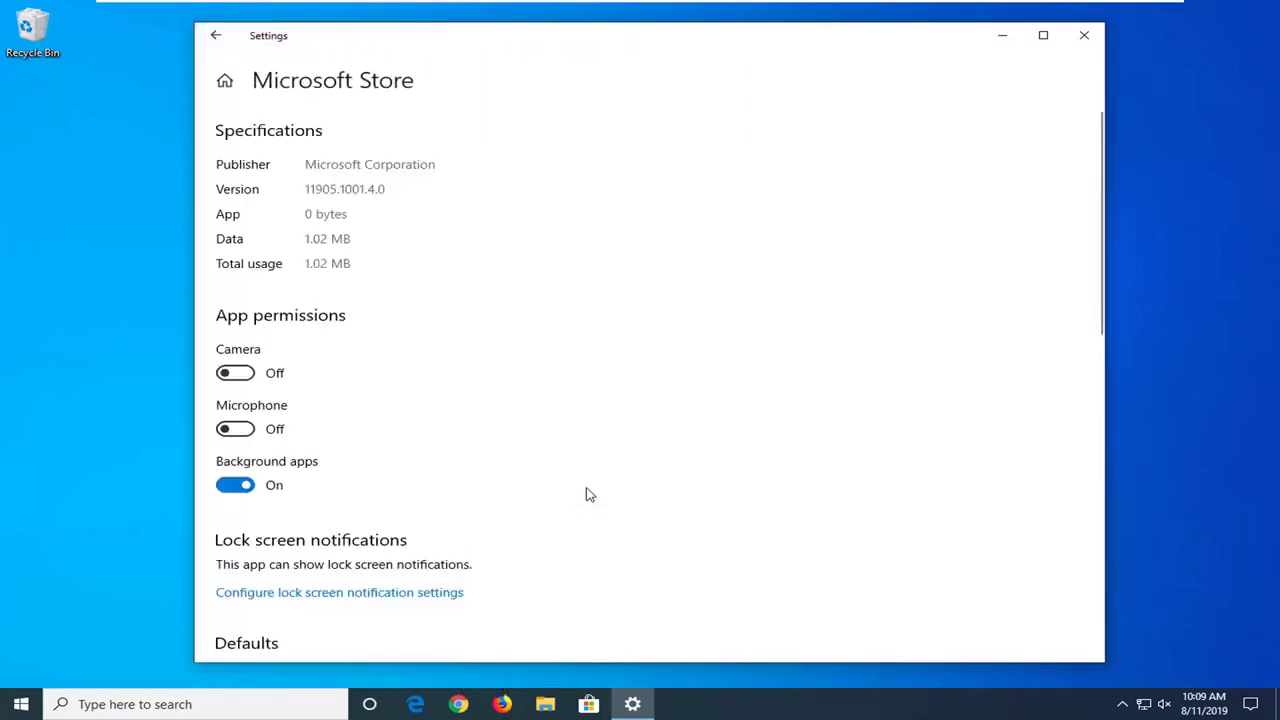
Step: Reset the Microsoft Store app, confirm deleting its data, and close Settings
scroll(586, 432, down, 4)
scroll(565, 442, down, 1)
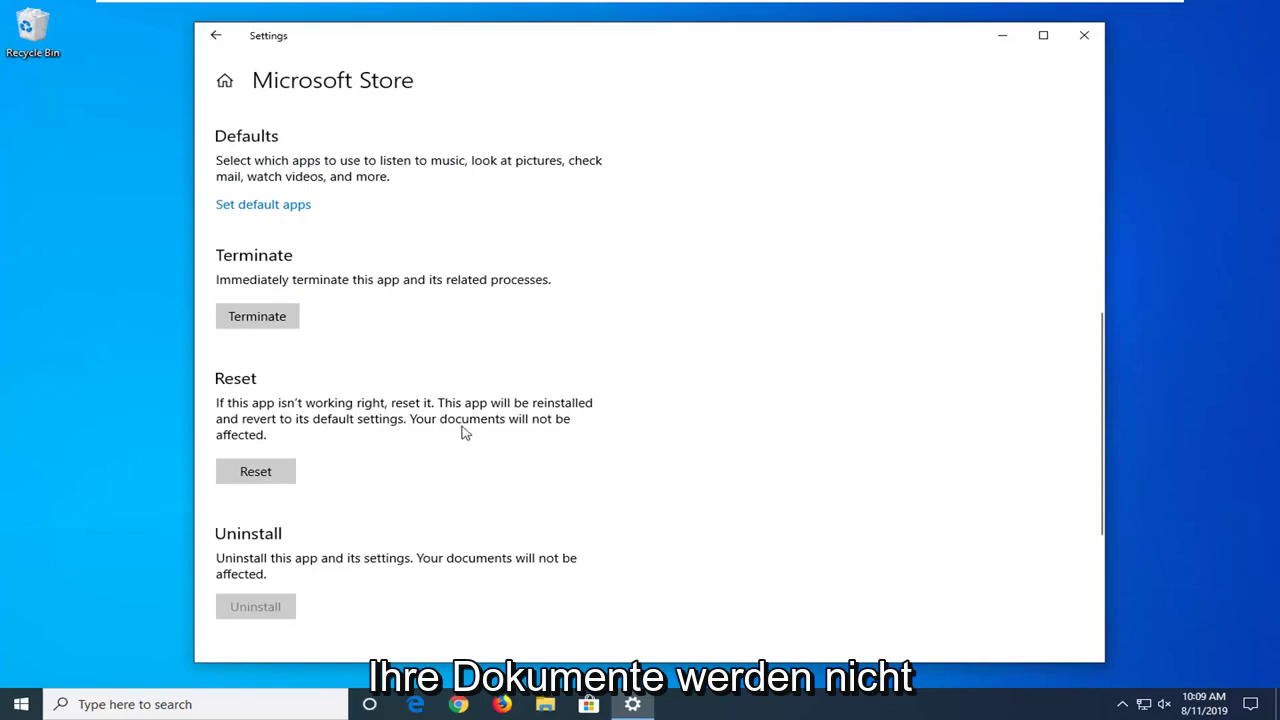
click(257, 476)
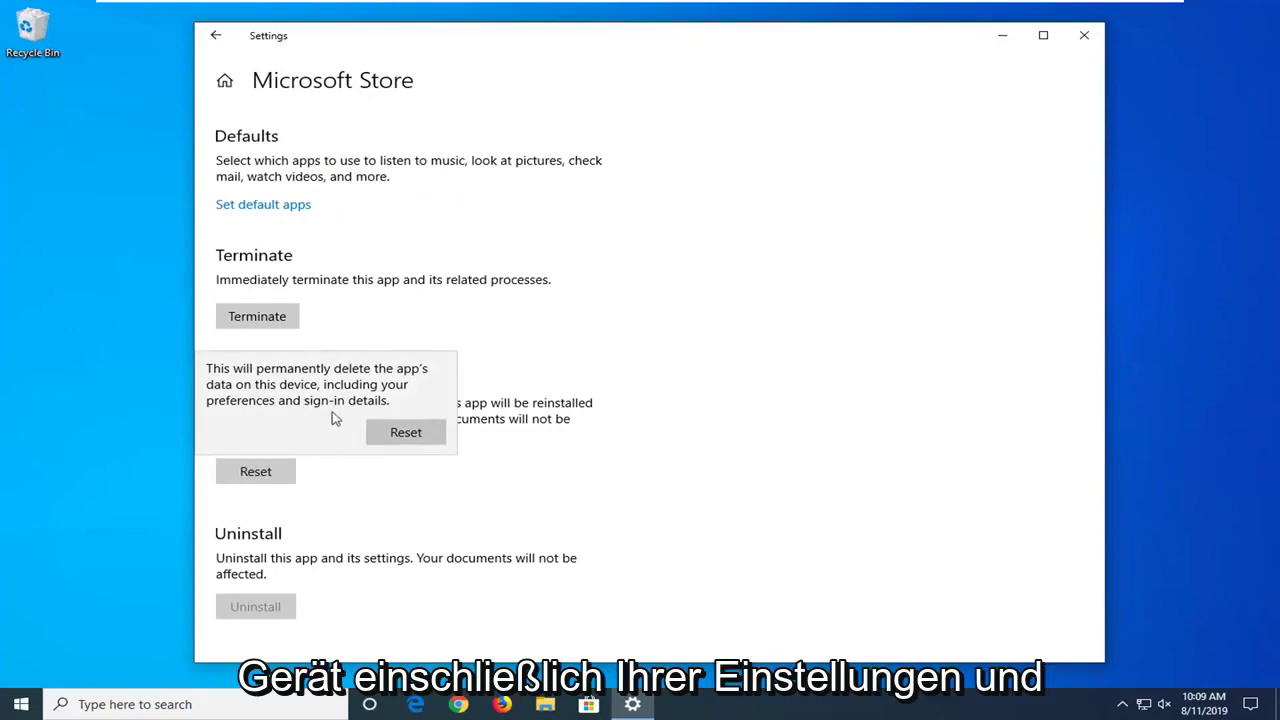
click(406, 436)
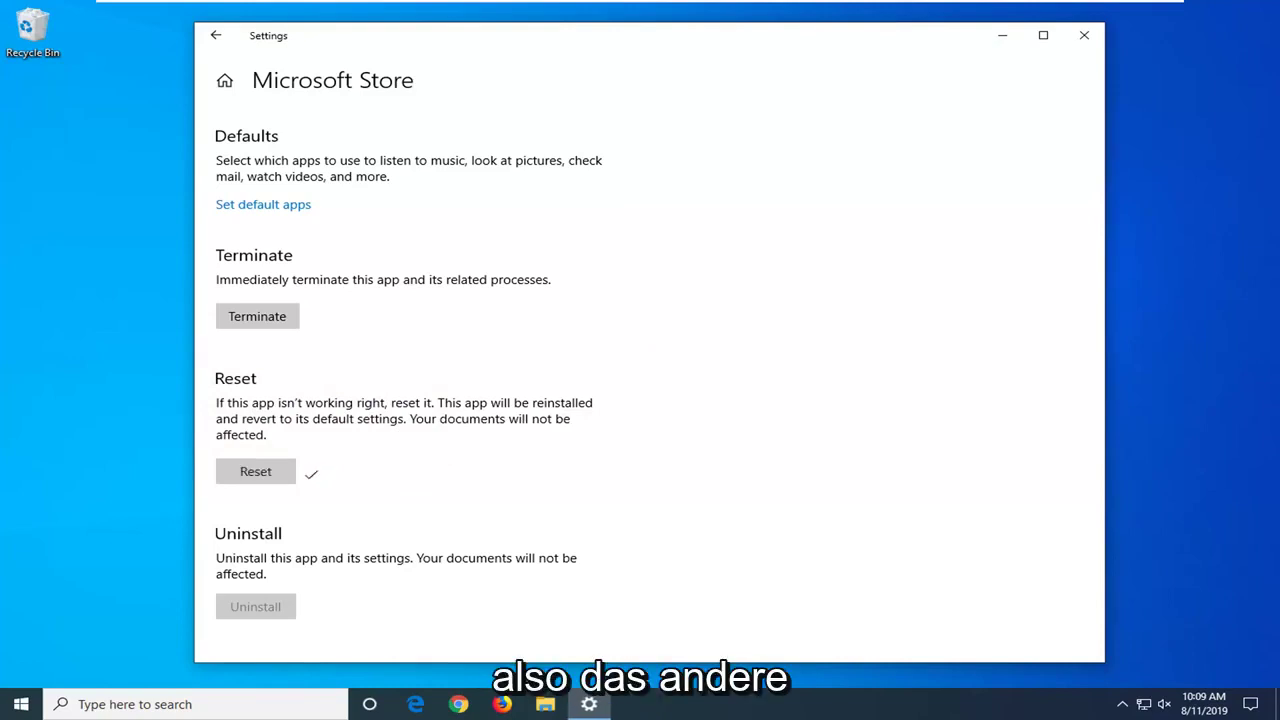
click(1084, 35)
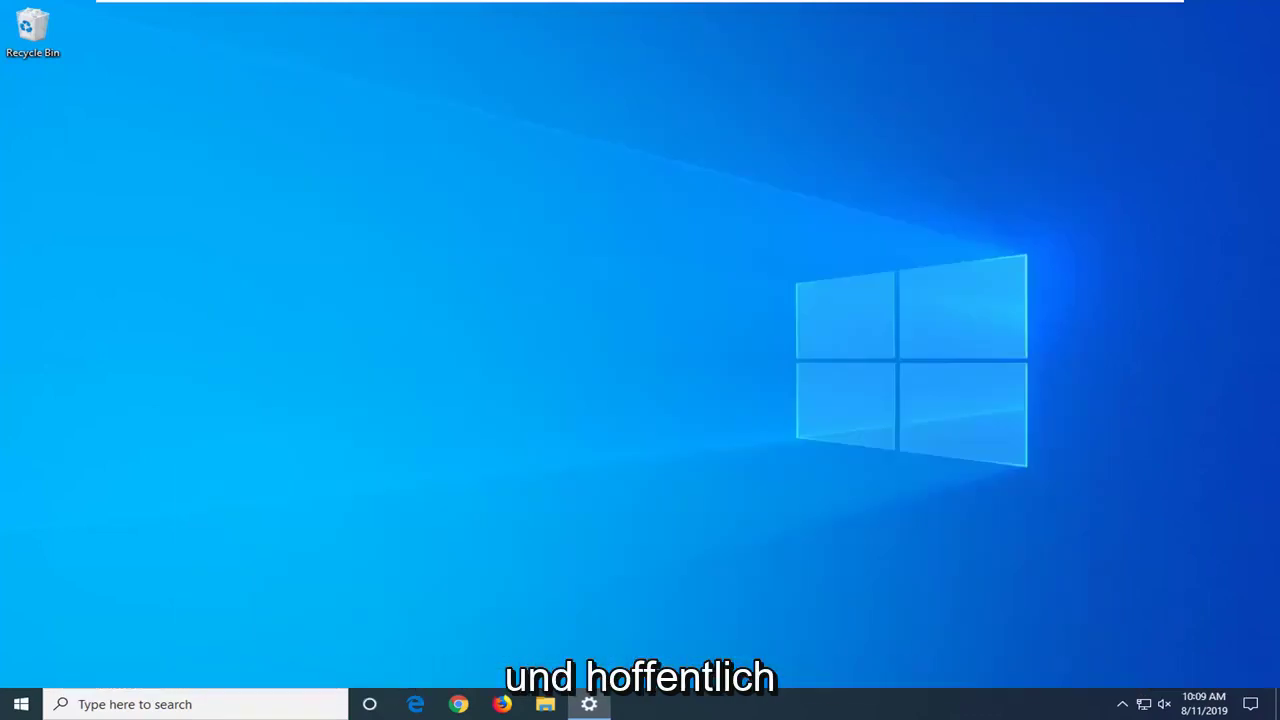